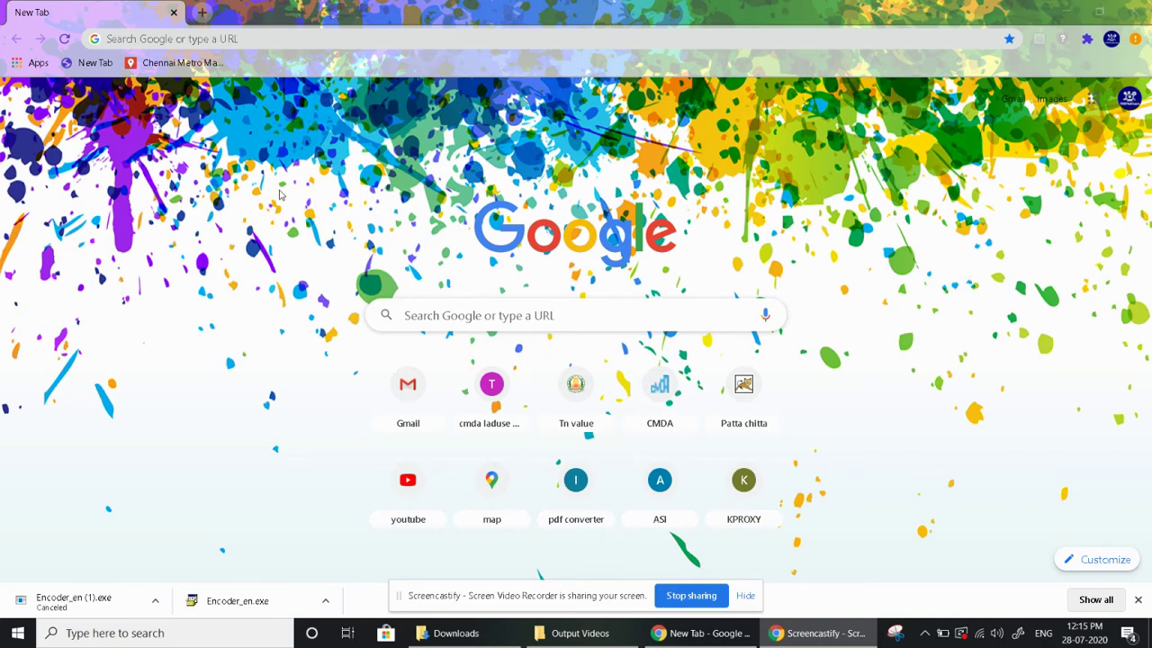
Search Google for "microsoft expression encoder" and open the download.cnet.com result for Microsoft Expression Encoder 4.
{"action": "left_click", "coordinate": [287, 38]}
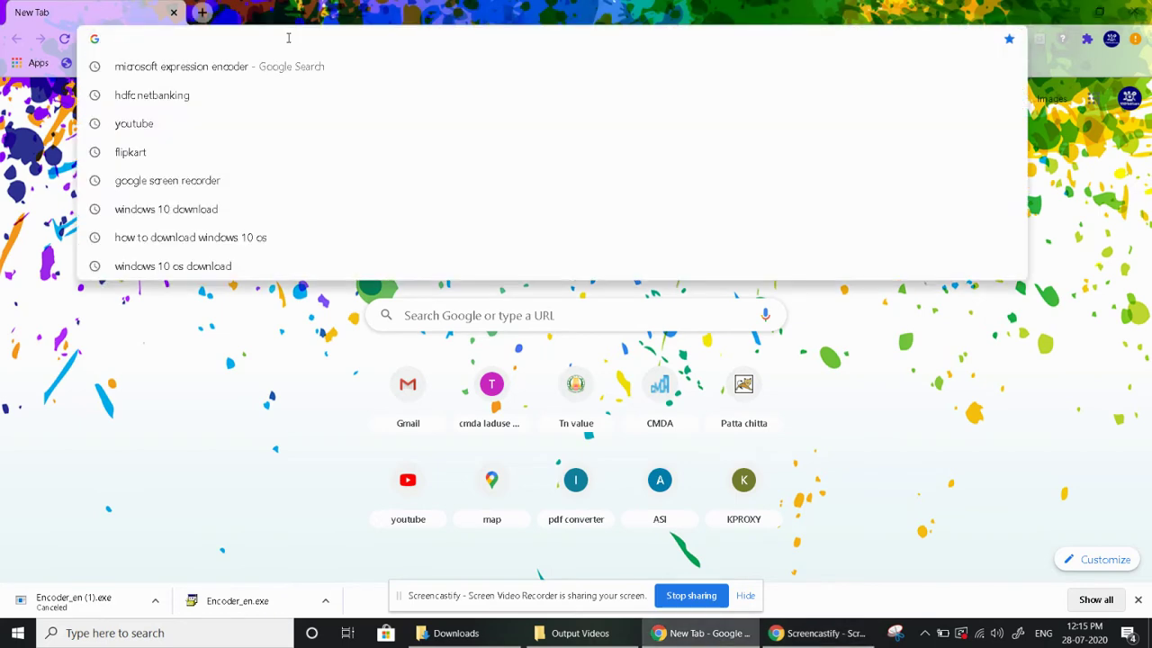
{"action": "type", "text": "google.com"}
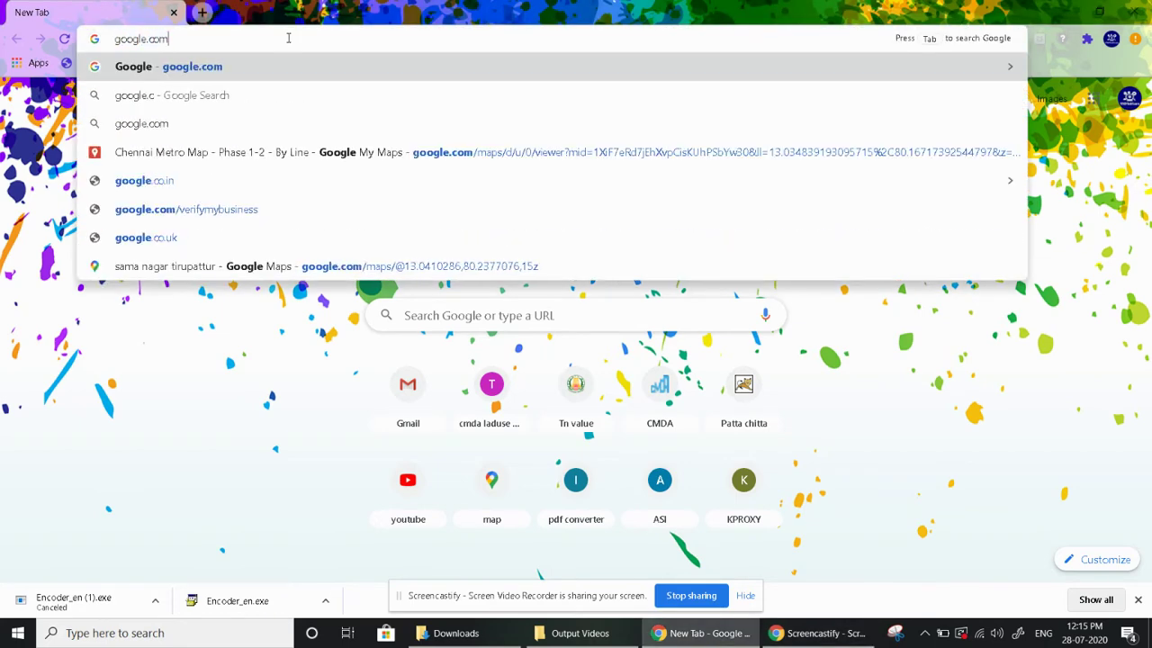
{"action": "key", "text": "Return"}
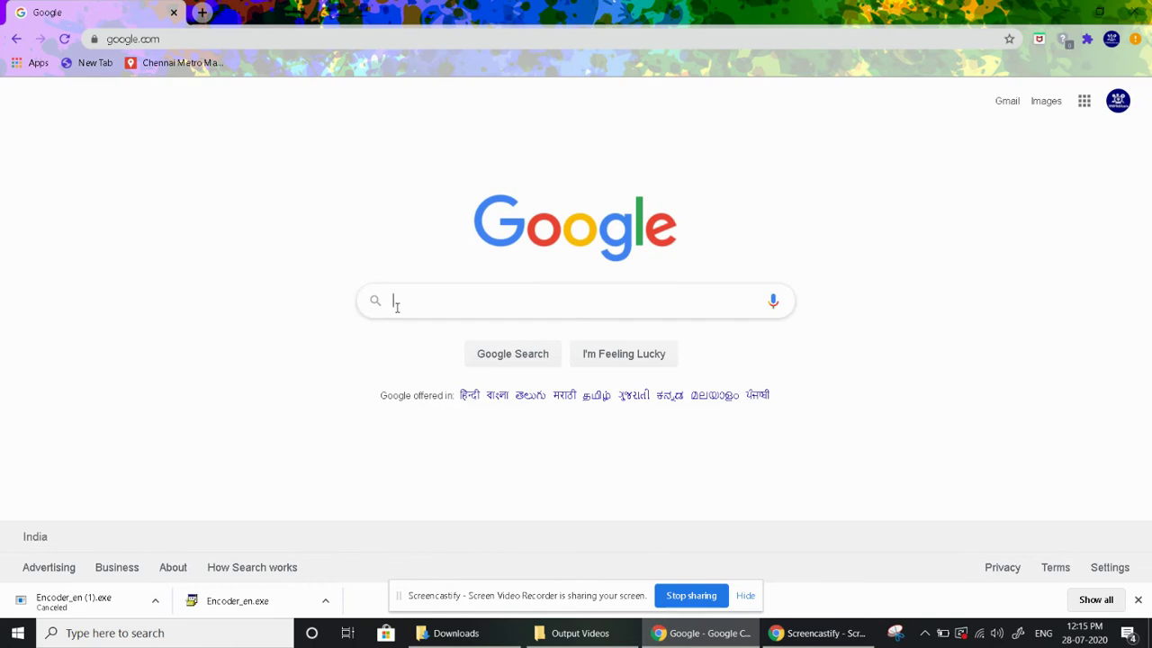
{"action": "left_click", "coordinate": [404, 302]}
{"action": "type", "text": "mic"}
{"action": "key", "text": "Down"}
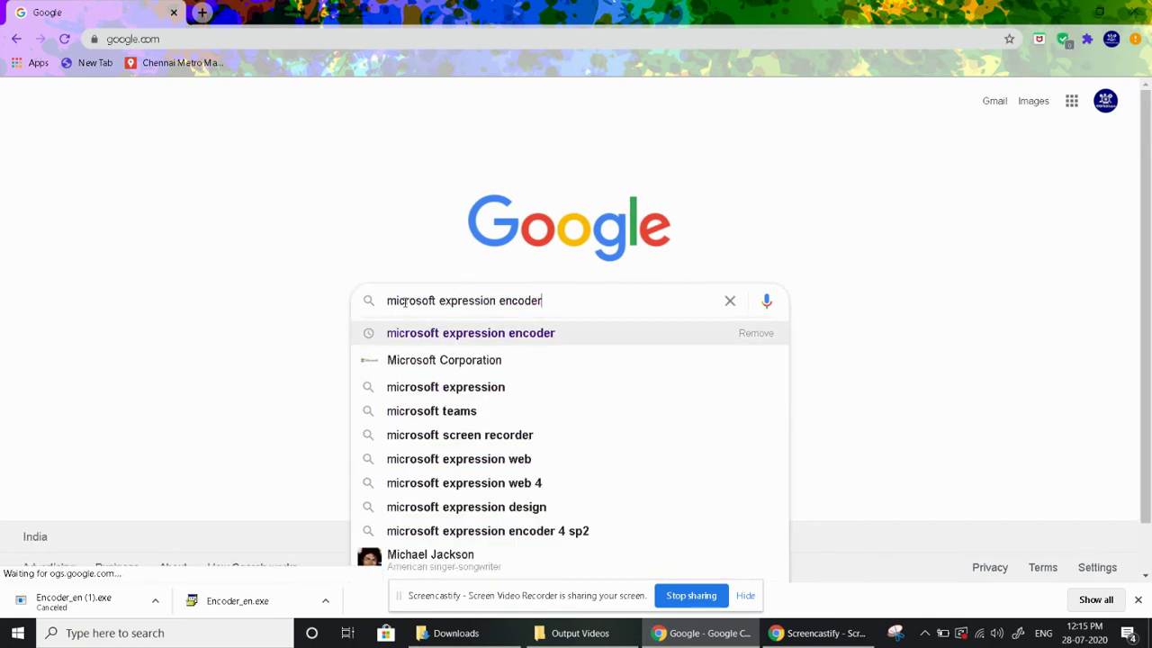
{"action": "key", "text": "Return"}
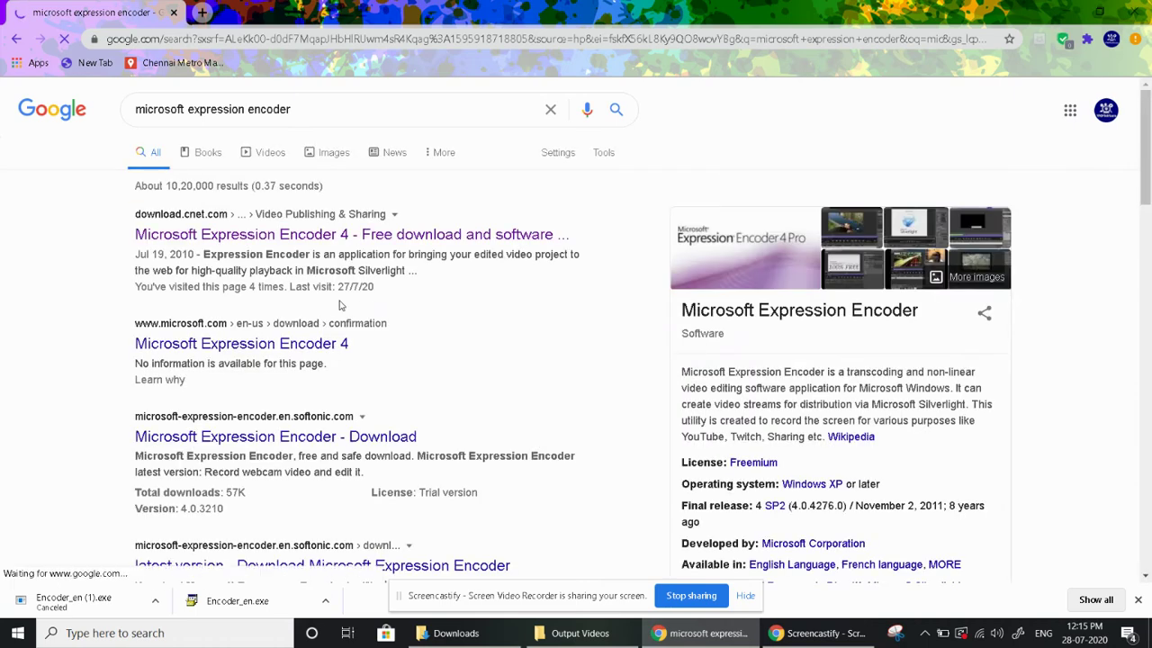
{"action": "left_click", "coordinate": [270, 235]}
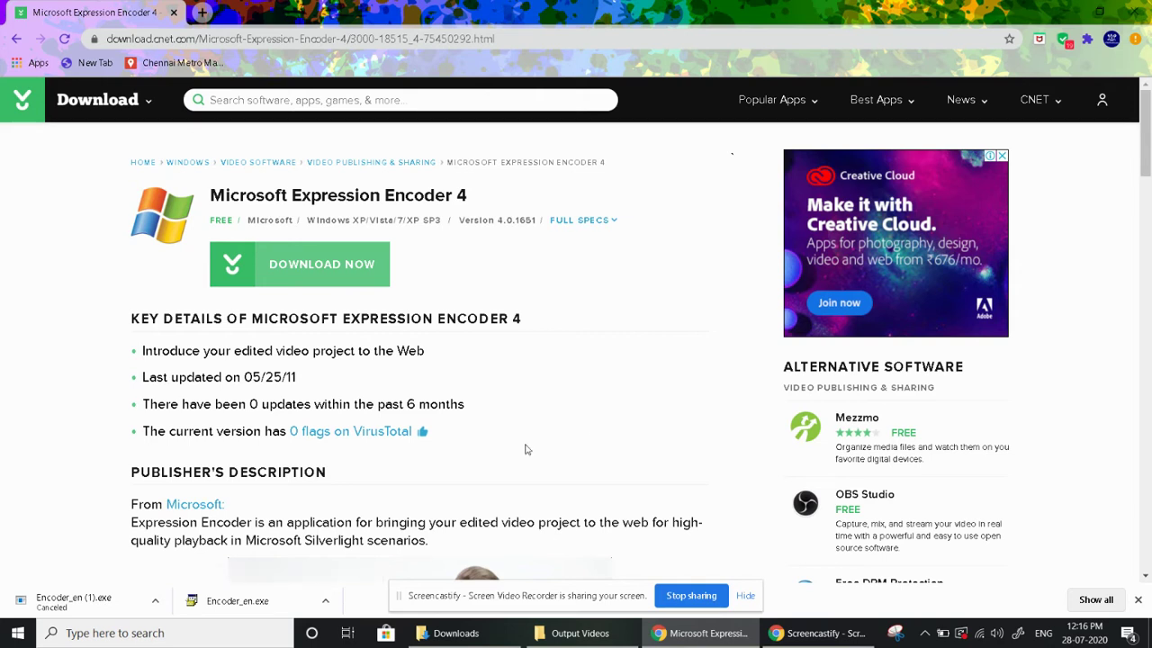
Find Microsoft Expression Encoder 4 Screen Capture among the installed apps and launch it with audio capture enabled.
{"action": "left_click", "coordinate": [180, 634]}
{"action": "type", "text": "mi"}
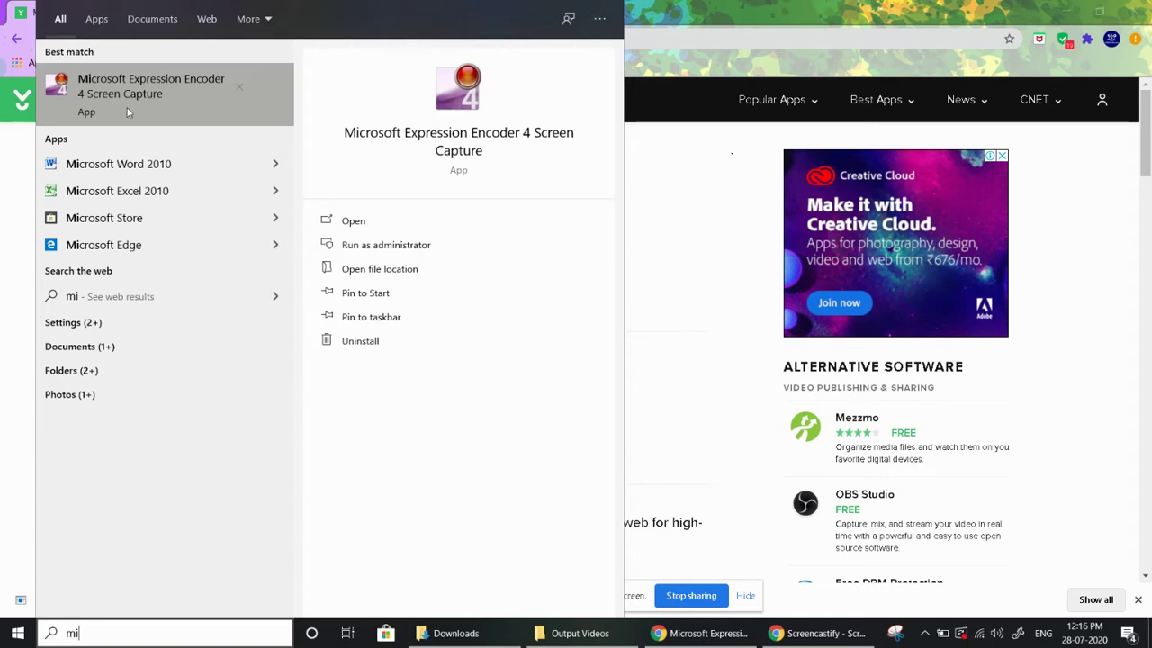
{"action": "left_click", "coordinate": [165, 94]}
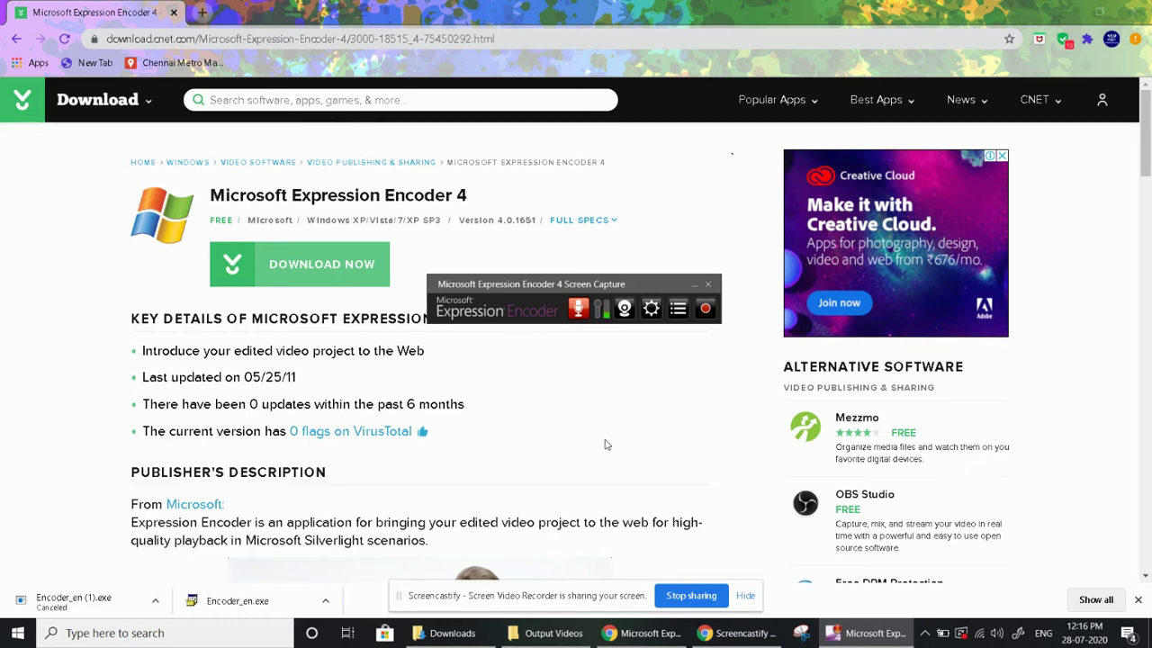
{"action": "left_click", "coordinate": [579, 310]}
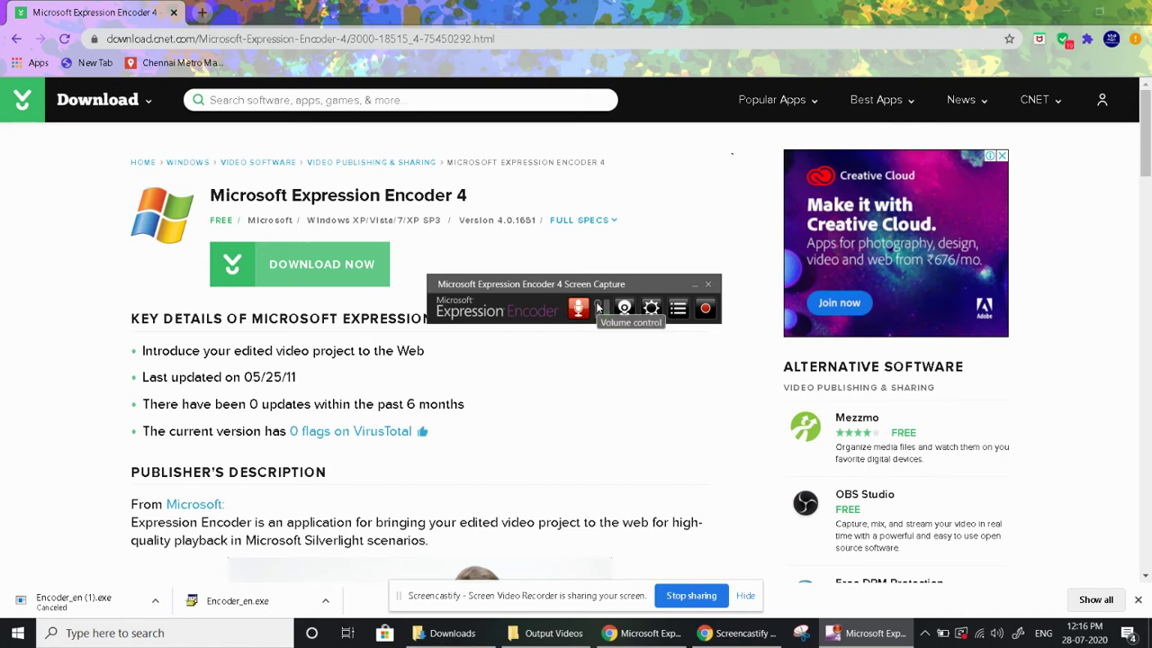
Review the capture tool's screen and hotkey settings, and check the output folder for recordings.
{"action": "left_click", "coordinate": [650, 310]}
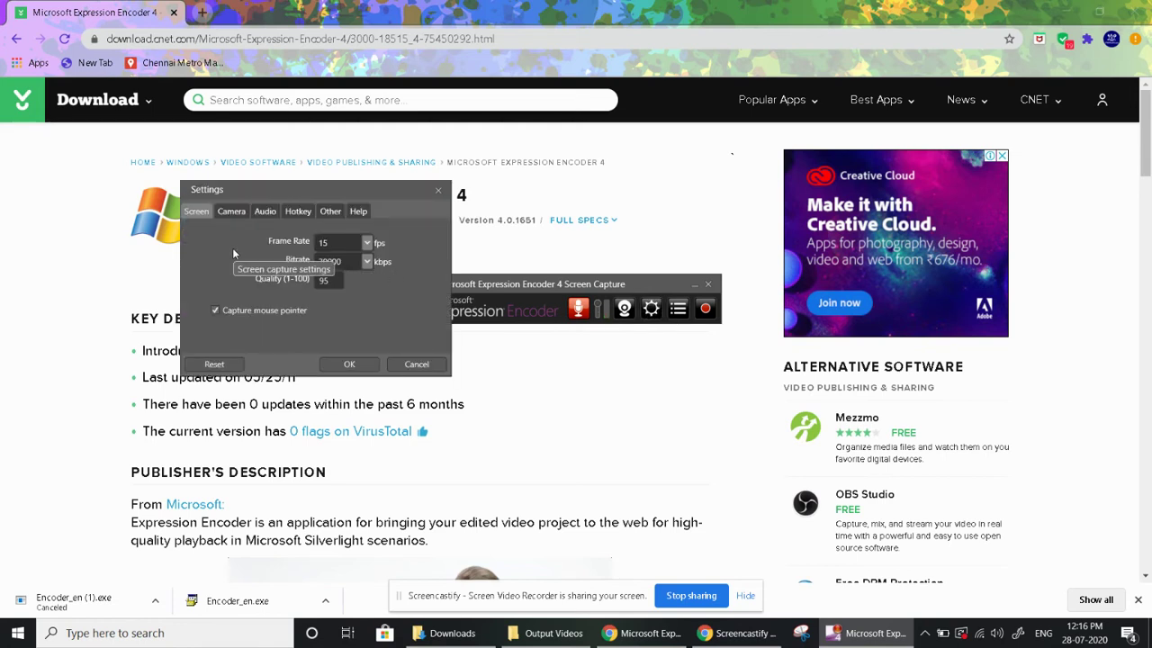
{"action": "left_click", "coordinate": [297, 210]}
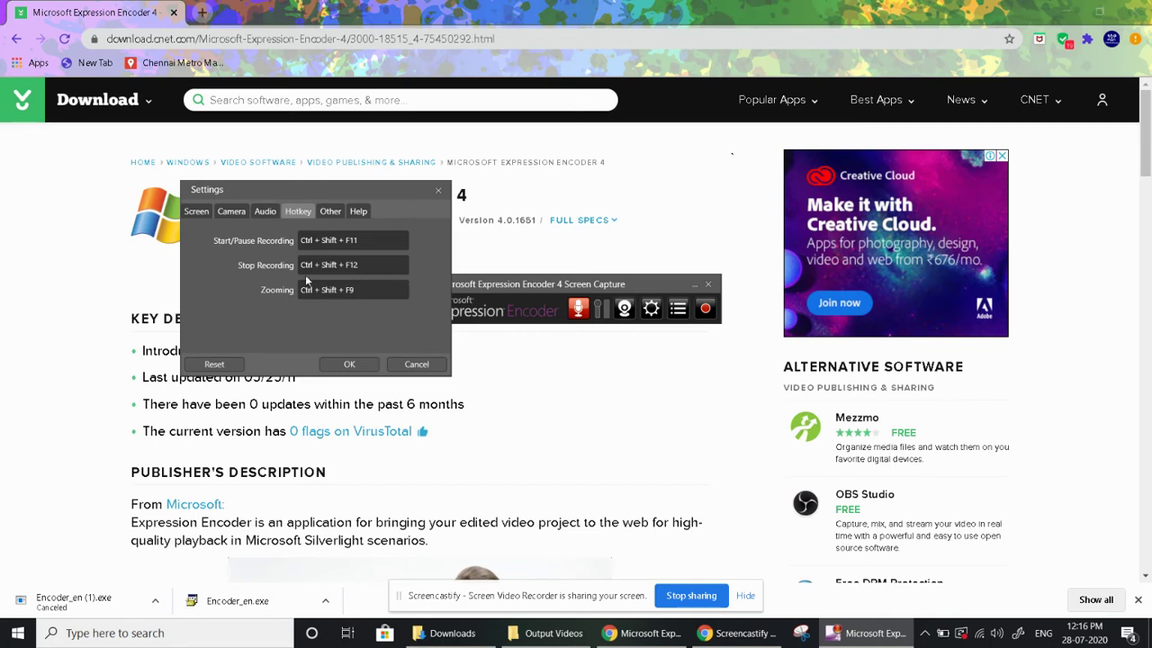
{"action": "left_click", "coordinate": [347, 364]}
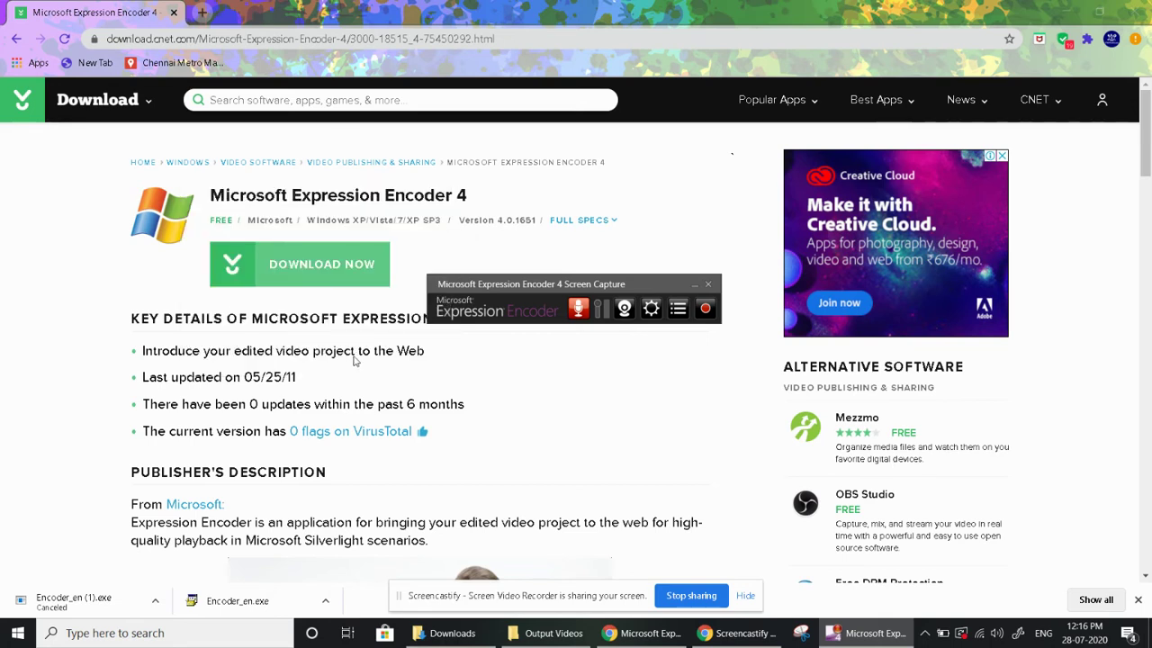
{"action": "left_click", "coordinate": [680, 311]}
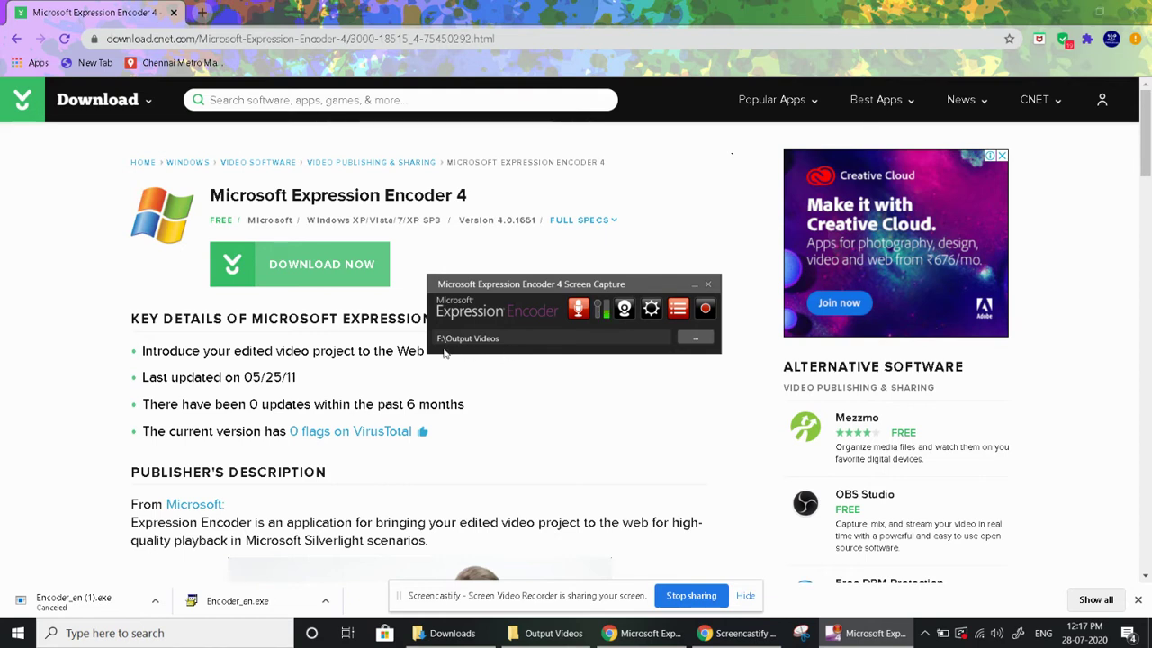
{"action": "left_click", "coordinate": [677, 319]}
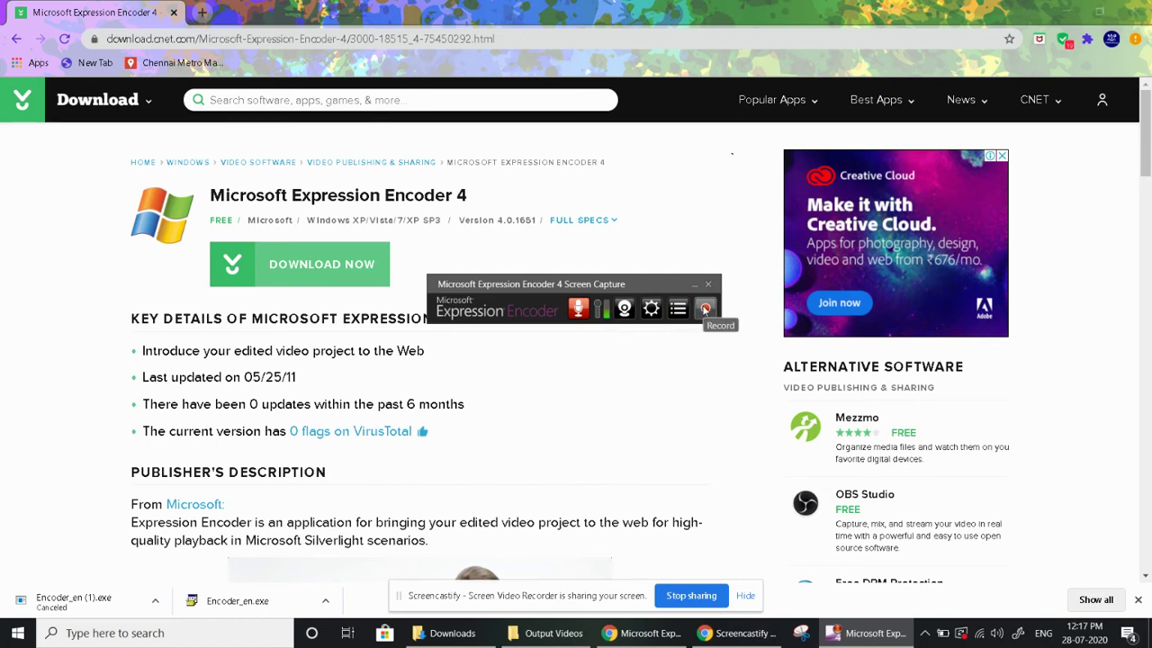
Set the capture region to about 1868 x 976 by moving its lower and left edges inward, and start recording.
{"action": "left_click", "coordinate": [704, 310]}
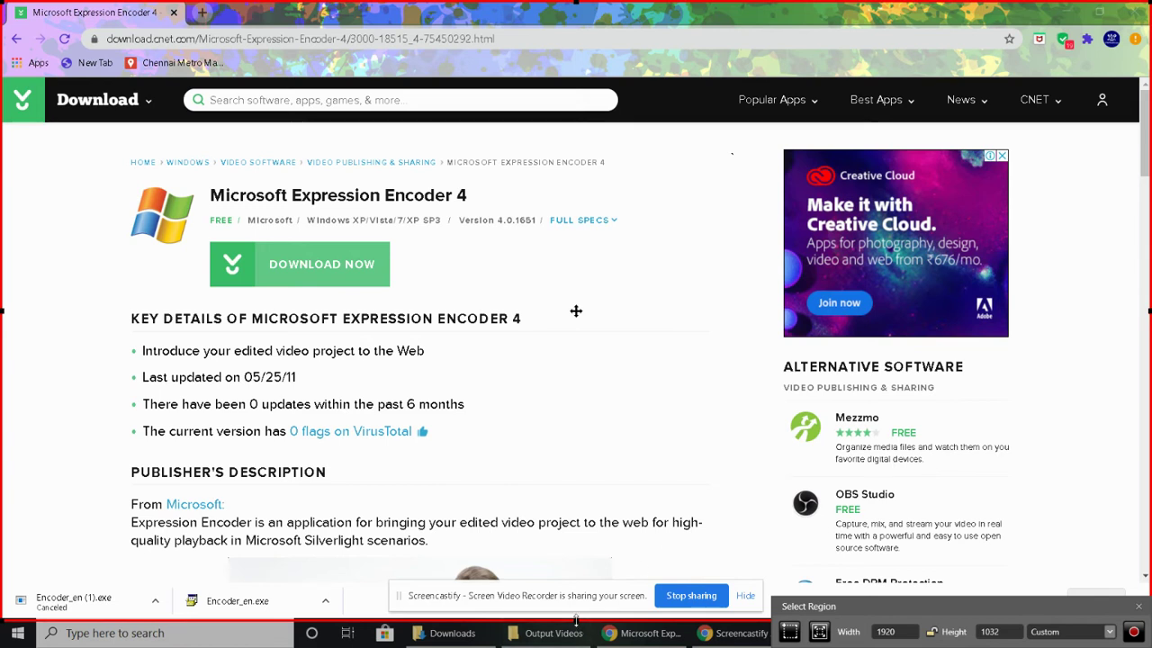
{"action": "mouse_move", "coordinate": [573, 574]}
{"action": "left_mouse_down"}
{"action": "mouse_move", "coordinate": [580, 610]}
{"action": "mouse_move", "coordinate": [580, 590]}
{"action": "left_mouse_up"}
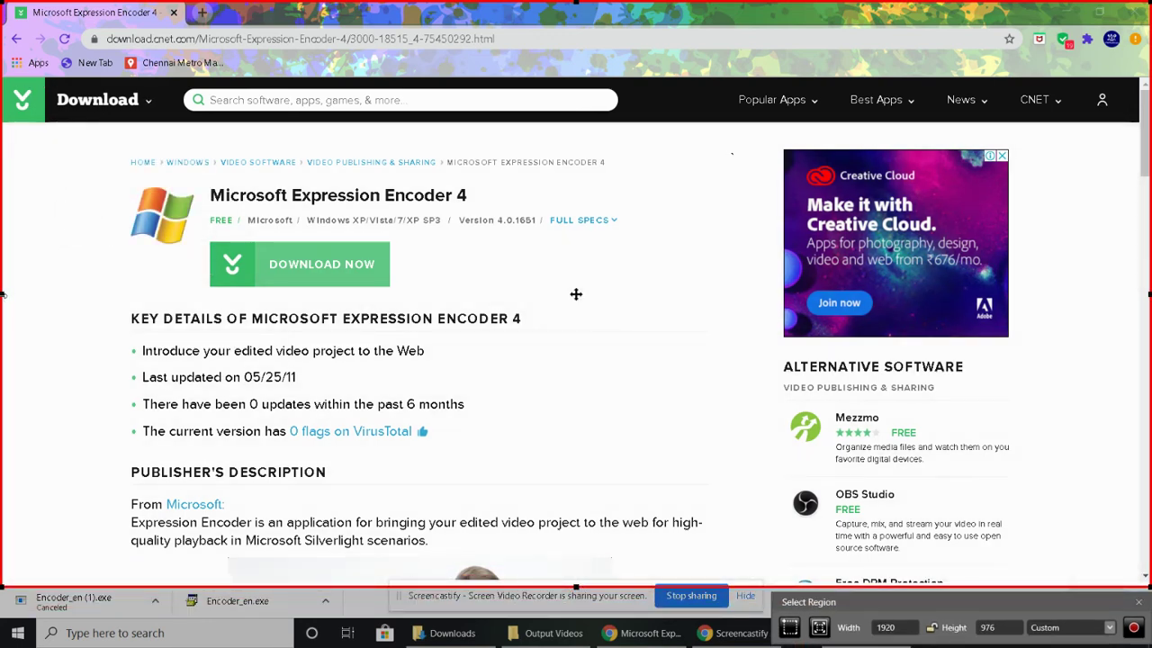
{"action": "left_click_drag", "start_coordinate": [2, 295], "coordinate": [31, 303]}
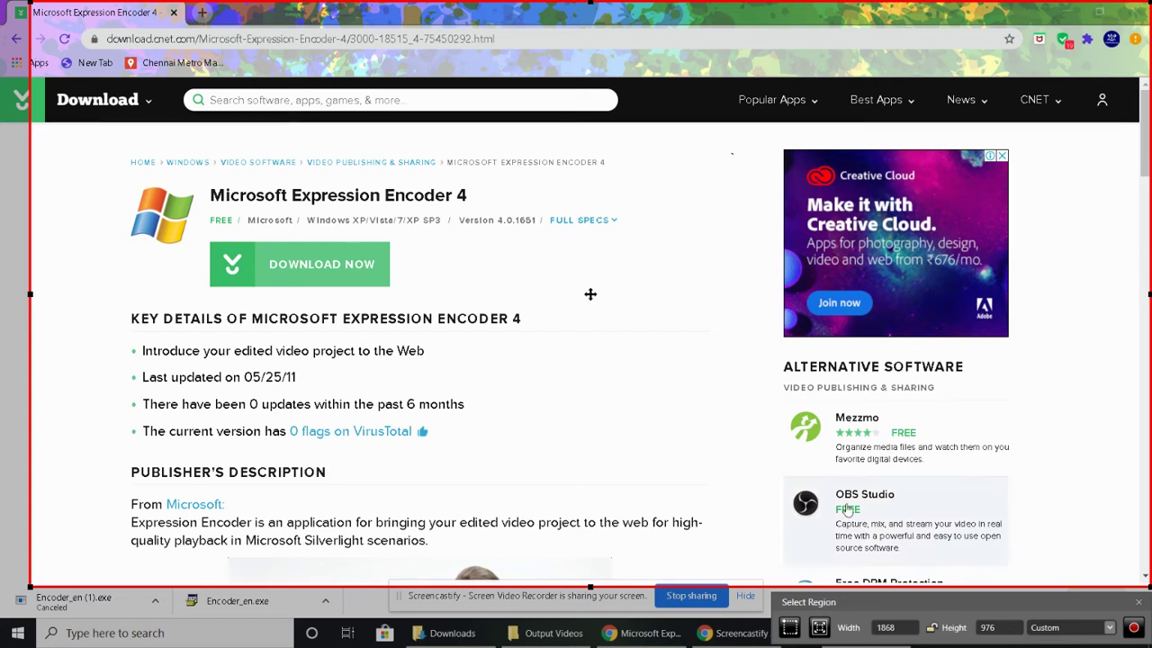
{"action": "left_click", "coordinate": [1132, 628]}
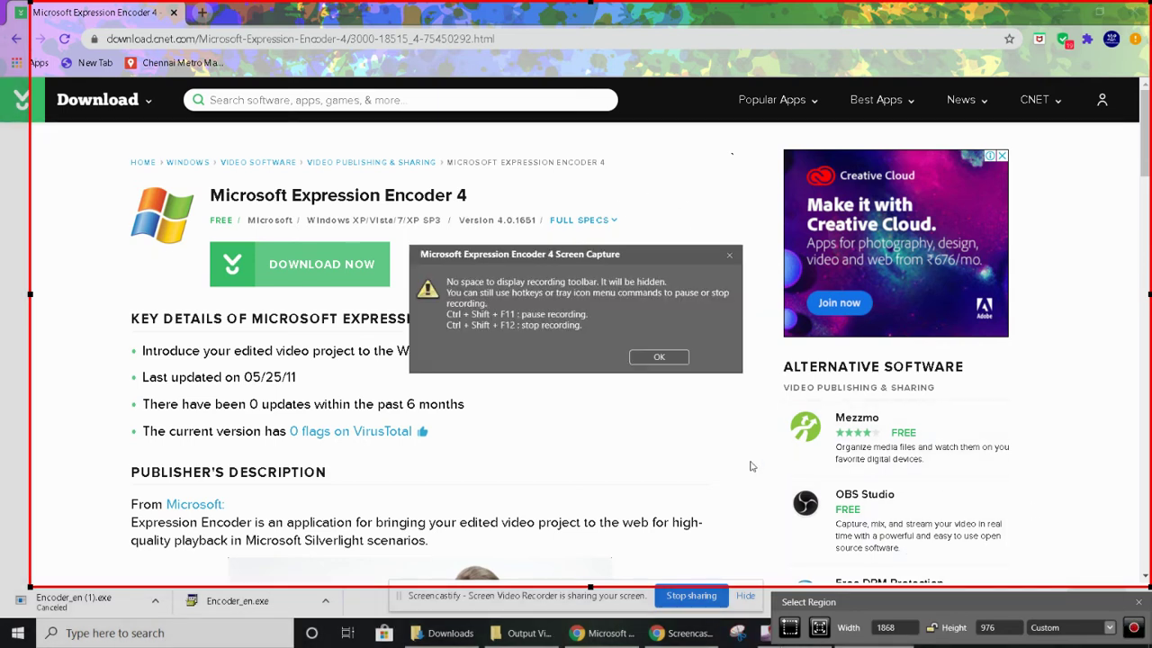
{"action": "left_click", "coordinate": [659, 358]}
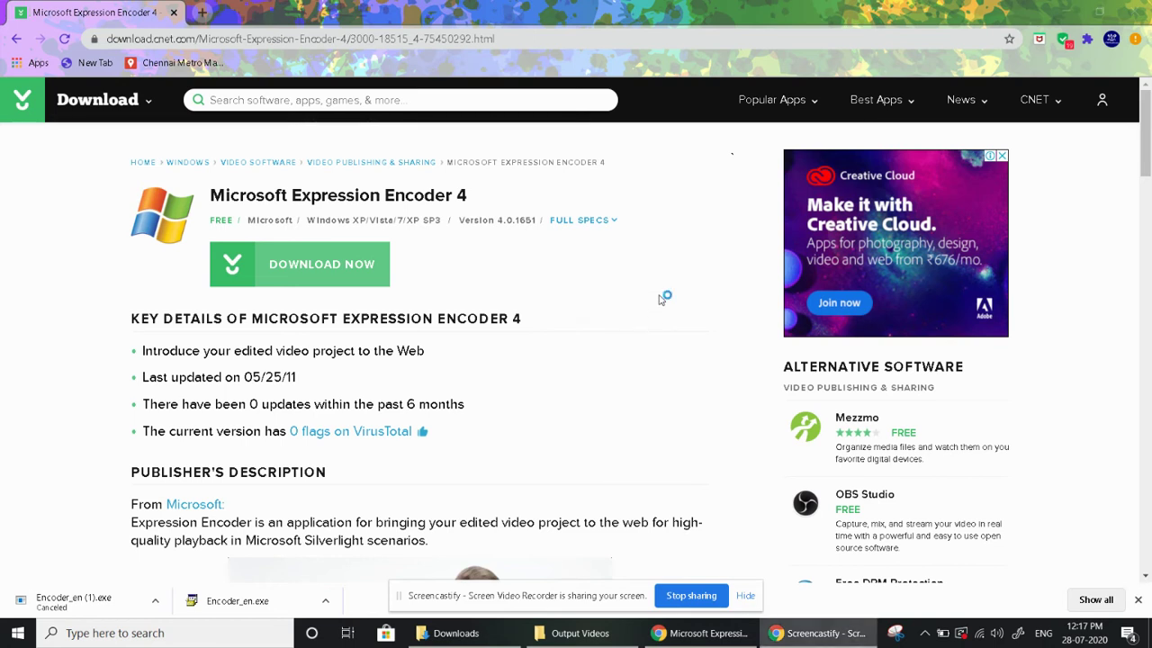
While recording, open a new browser tab and show the Output Videos folder before returning to Chrome.
{"action": "left_click", "coordinate": [202, 11]}
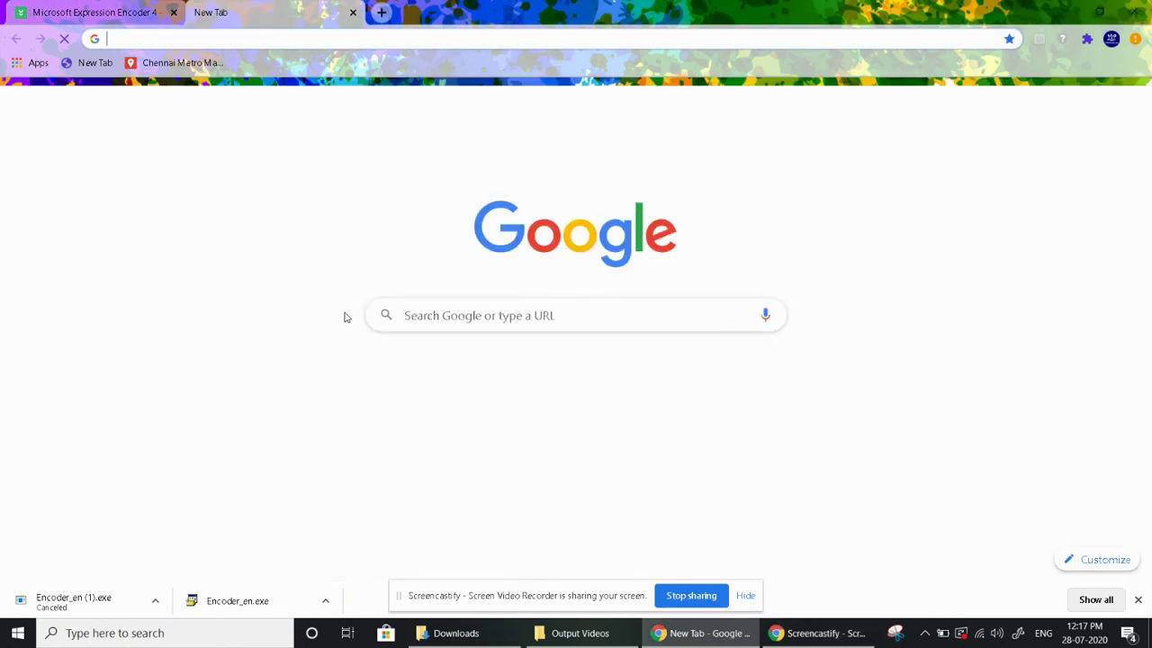
{"action": "left_click", "coordinate": [471, 638]}
{"action": "left_click", "coordinate": [588, 637]}
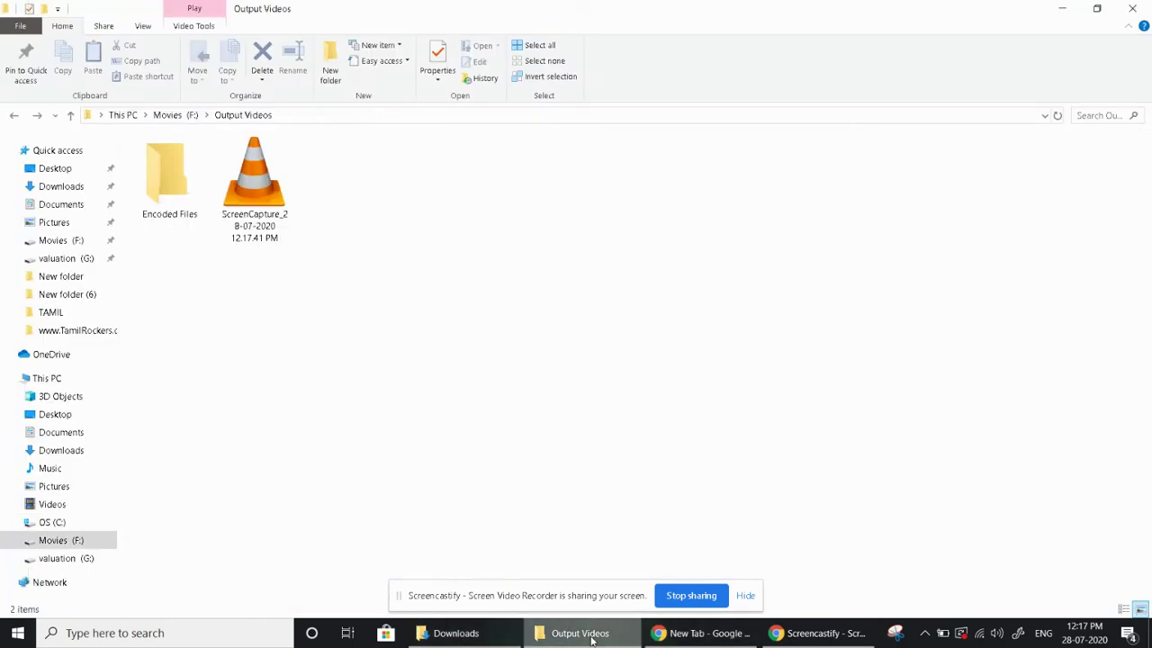
{"action": "left_click", "coordinate": [686, 633]}
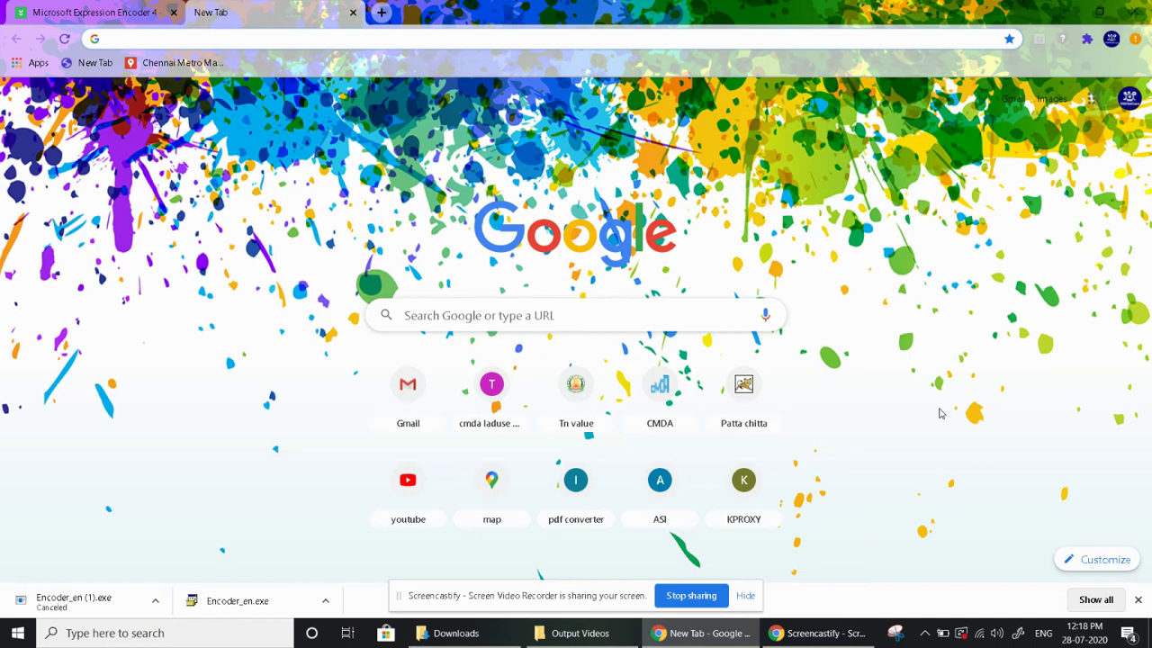
Stop the running Expression Encoder screen recording from its background controls.
{"action": "left_click", "coordinate": [924, 633]}
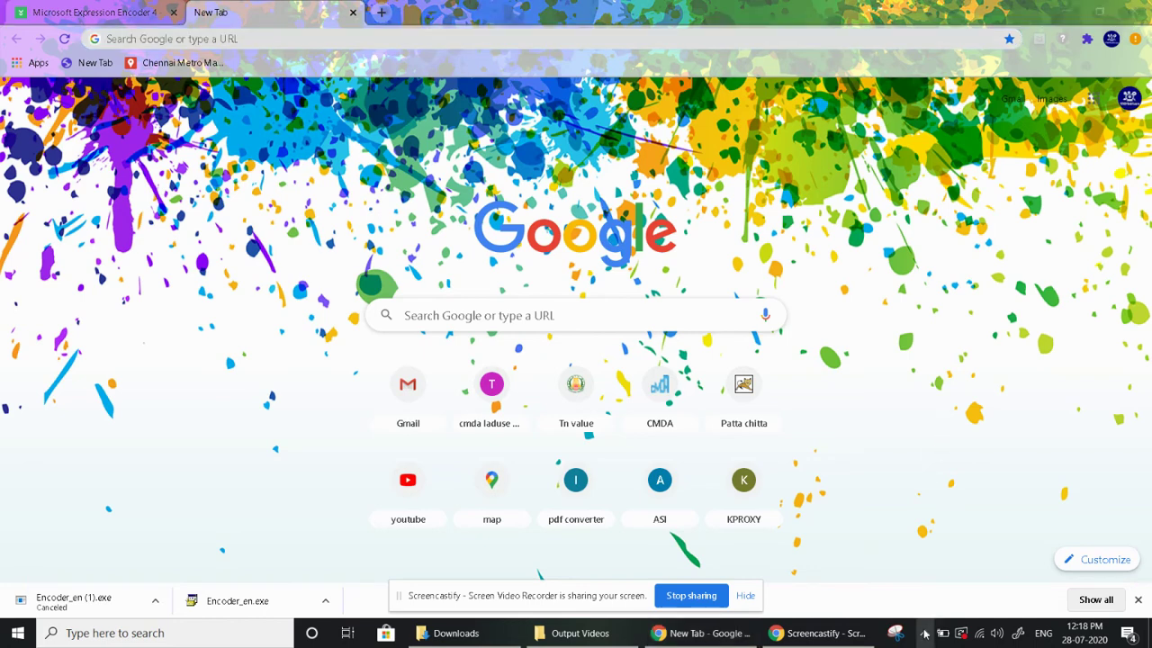
{"action": "right_click", "coordinate": [927, 582]}
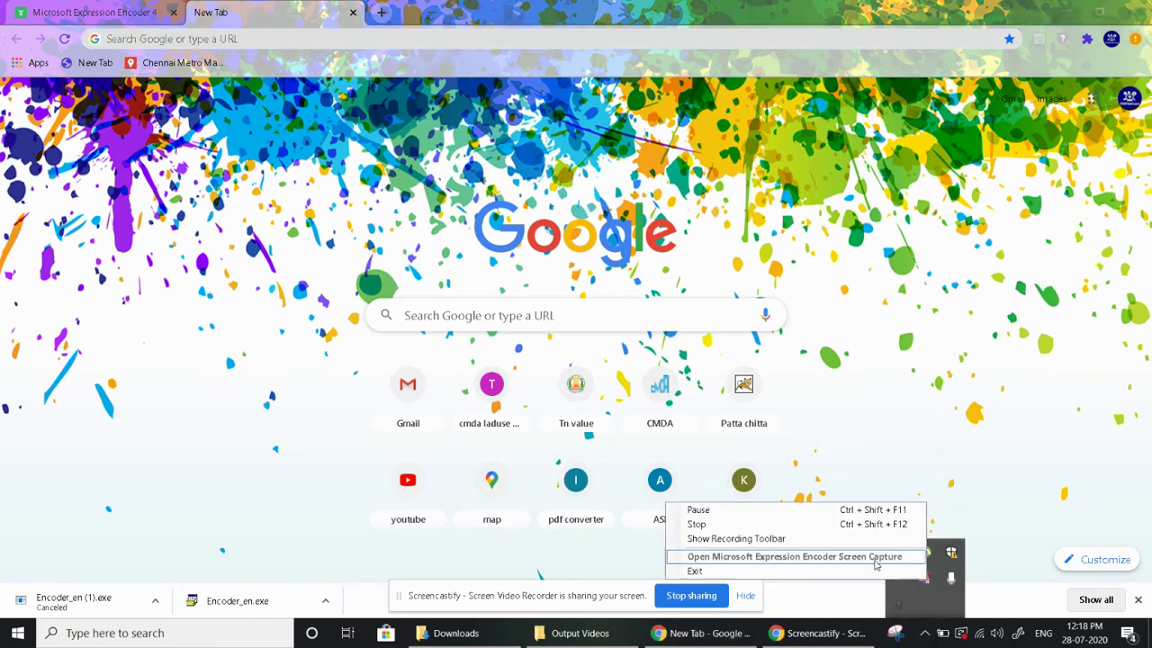
{"action": "left_click", "coordinate": [795, 526]}
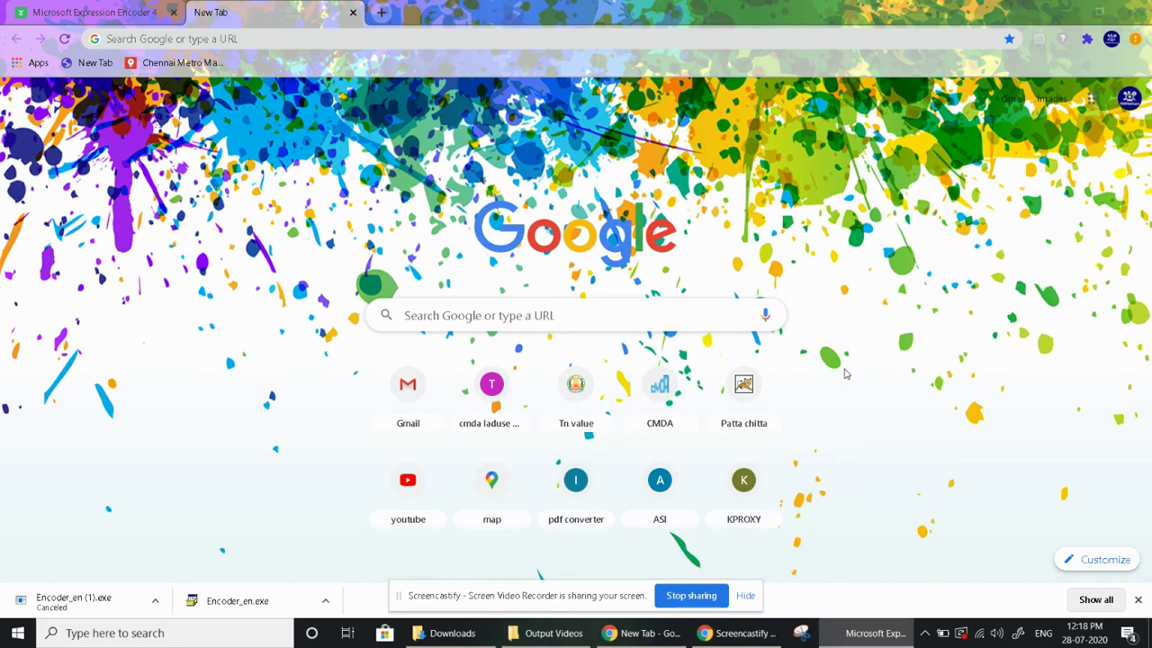
Move the Screen Capture window higher, play the new capture in an enlarged preview, and close the preview.
{"action": "left_click_drag", "start_coordinate": [530, 287], "coordinate": [522, 178]}
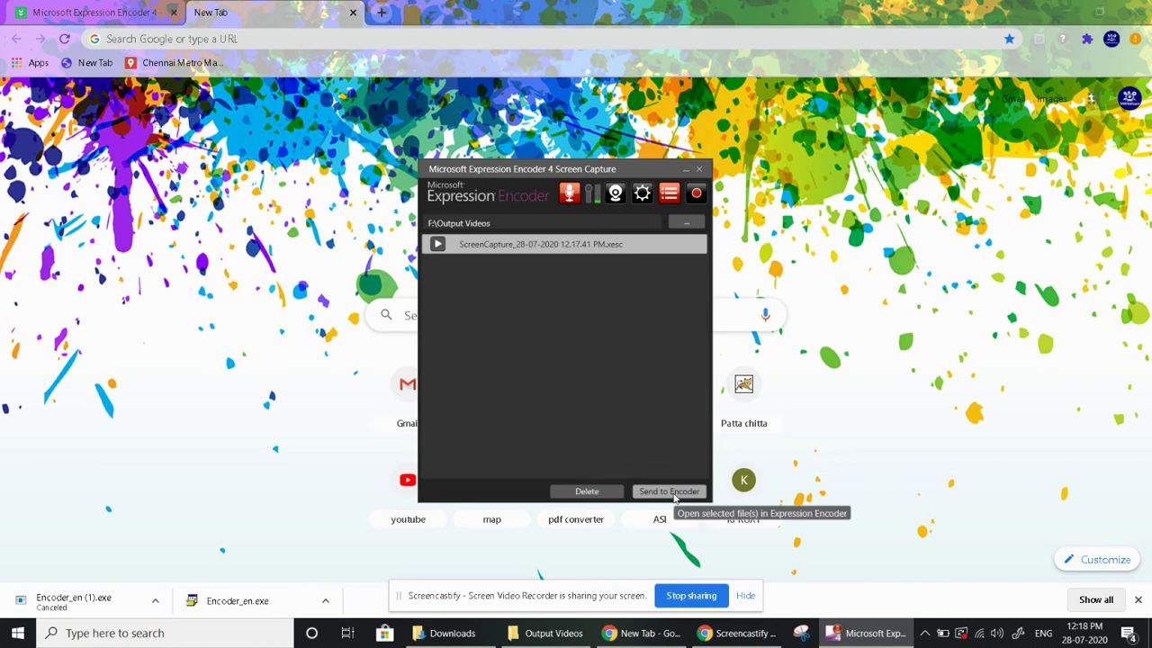
{"action": "left_click", "coordinate": [437, 245]}
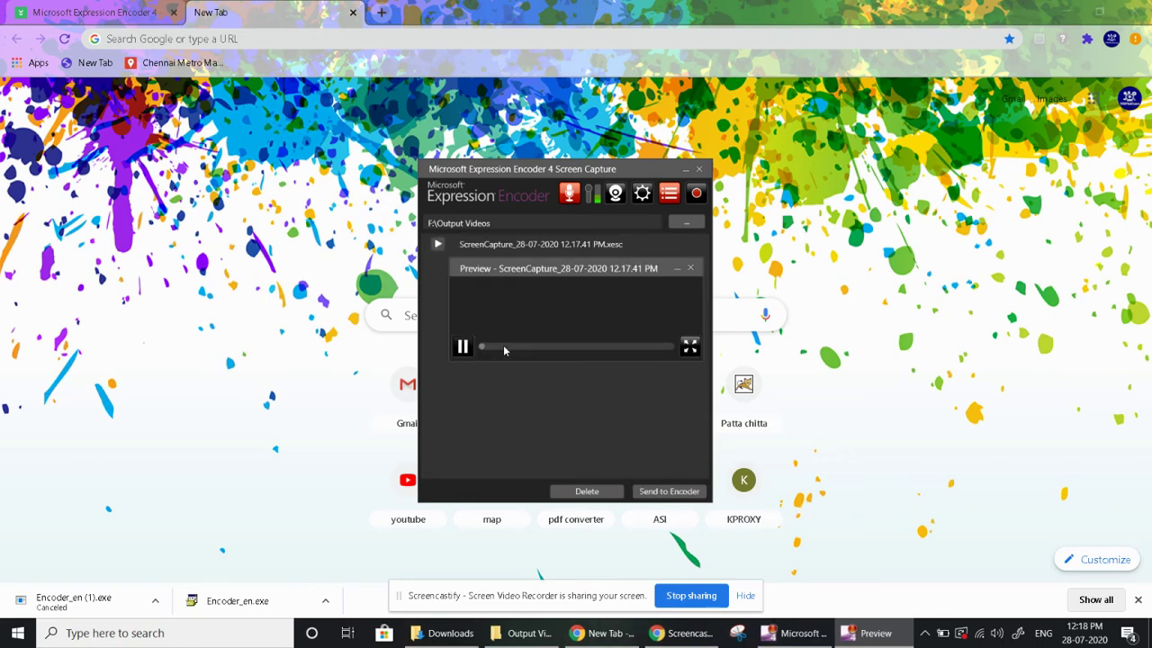
{"action": "double_click", "coordinate": [512, 317]}
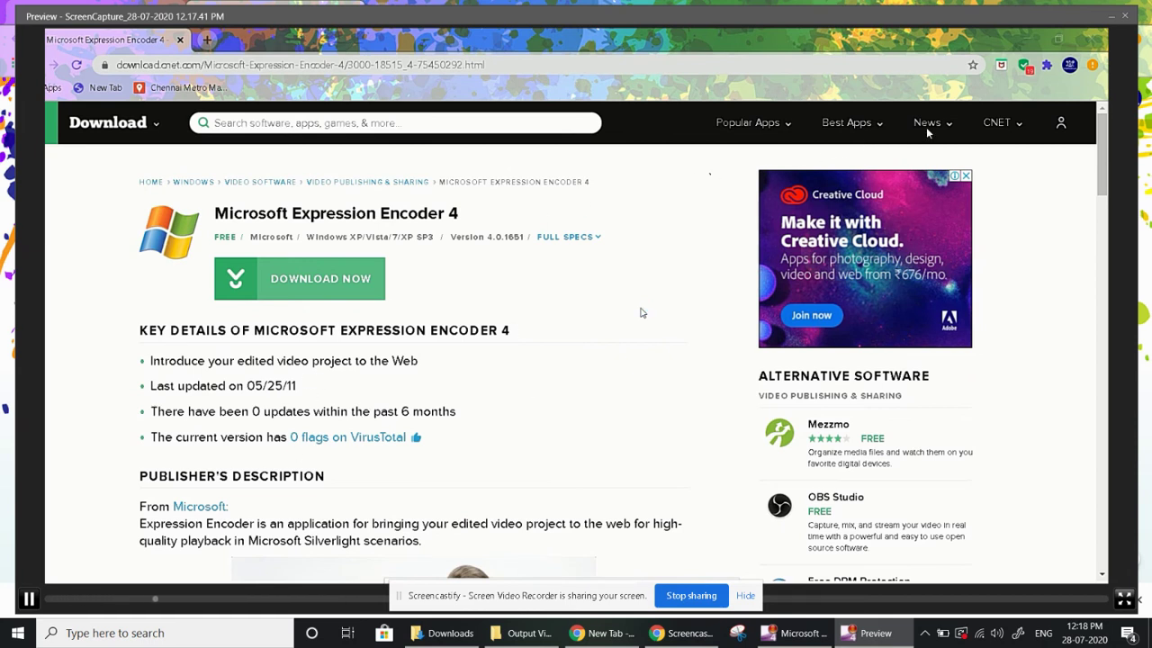
{"action": "left_click", "coordinate": [1126, 18]}
Send the new capture to Expression Encoder 4 for encoding and switch back to Chrome while it runs.
{"action": "left_click", "coordinate": [516, 252]}
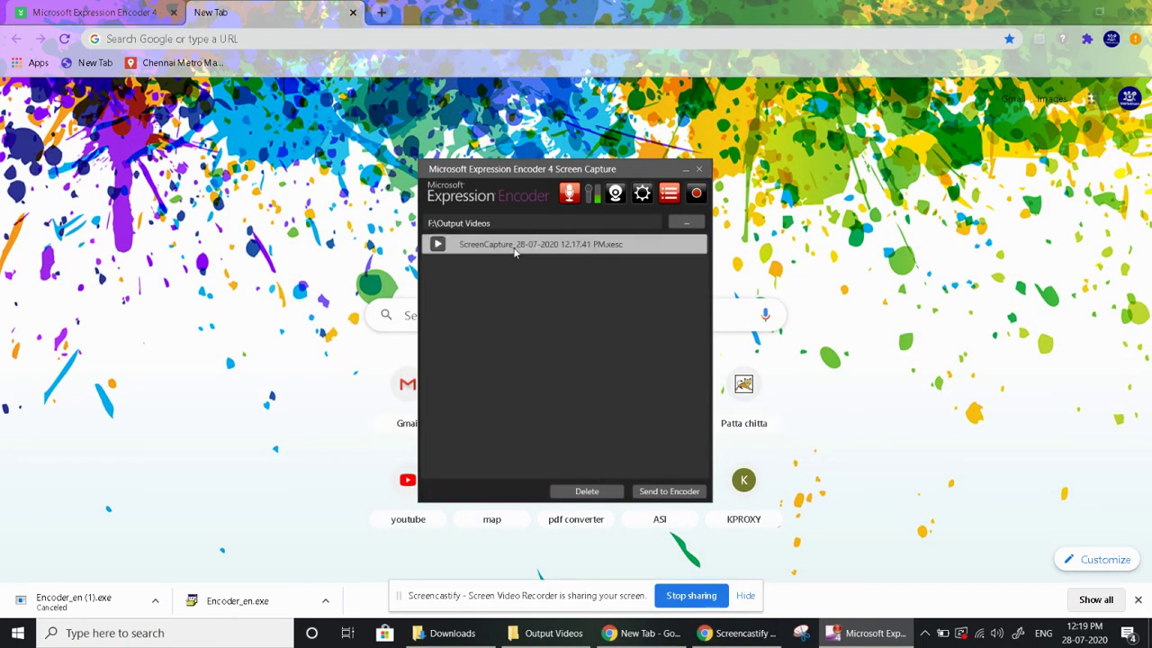
{"action": "left_click", "coordinate": [669, 495]}
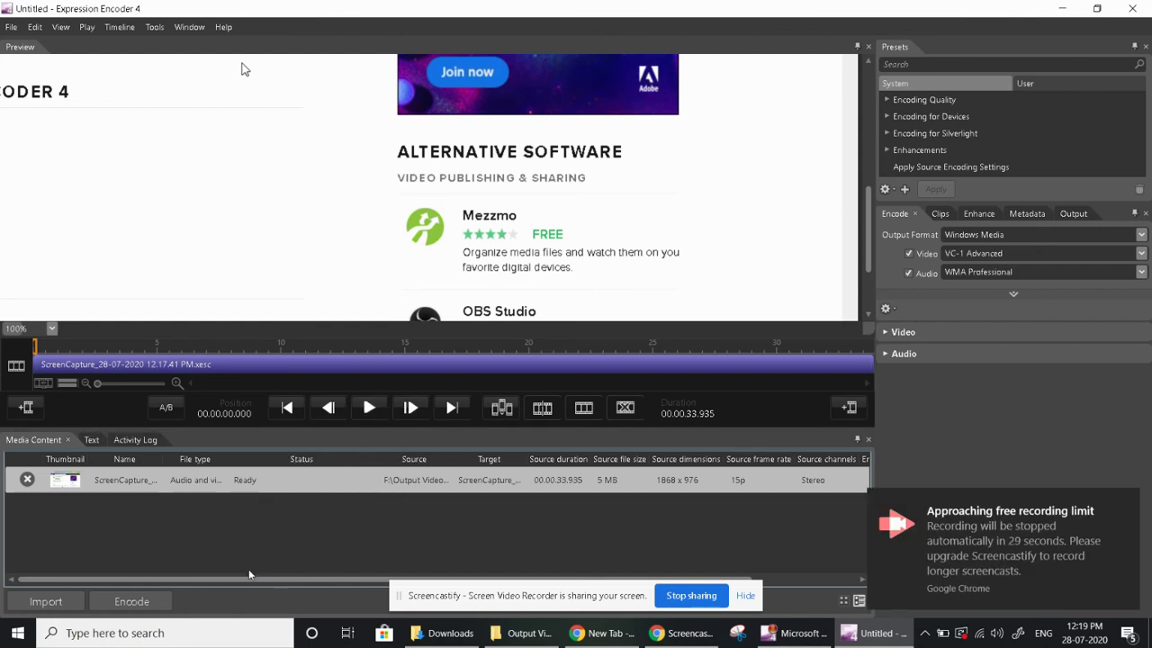
{"action": "left_click", "coordinate": [149, 606]}
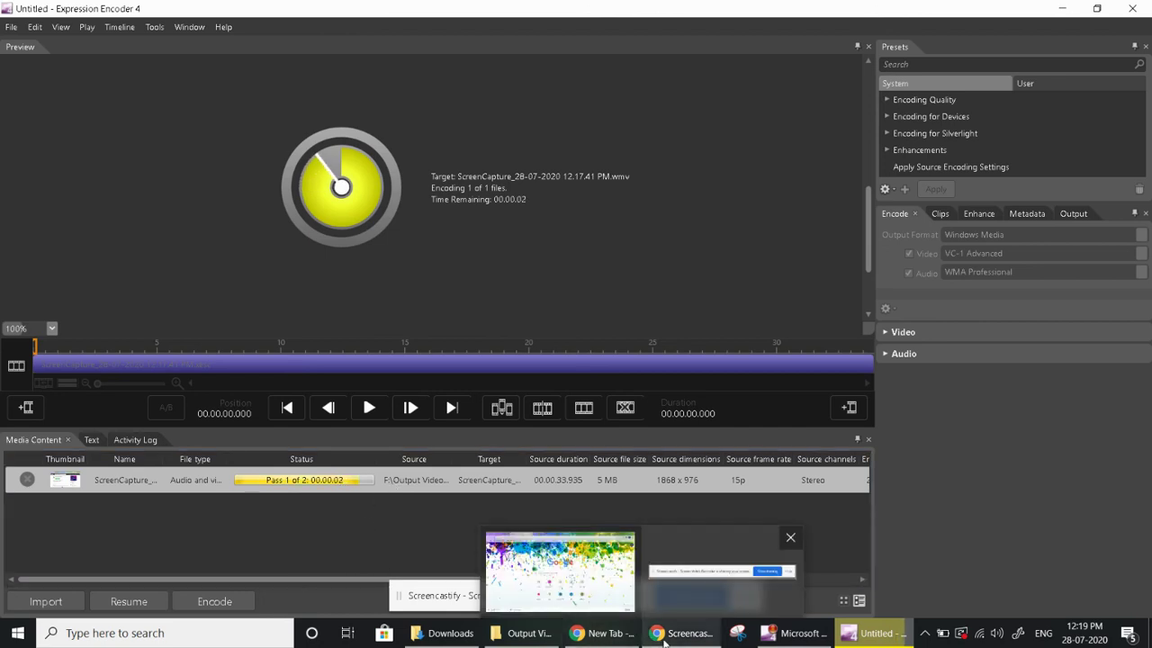
{"action": "left_click", "coordinate": [599, 634]}
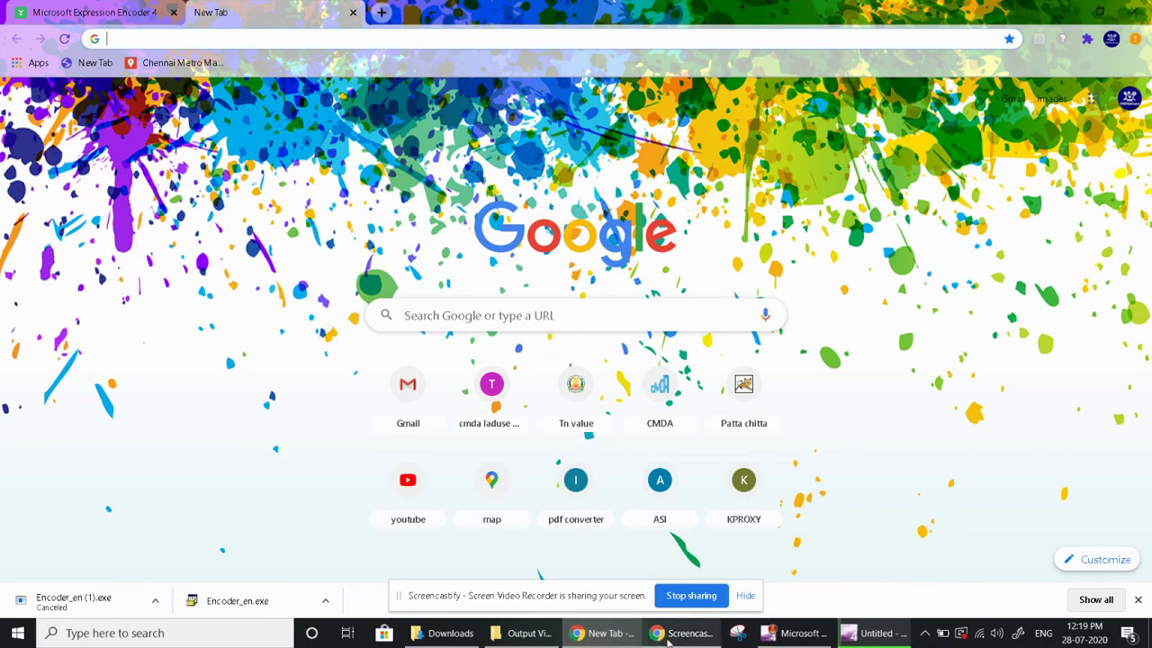